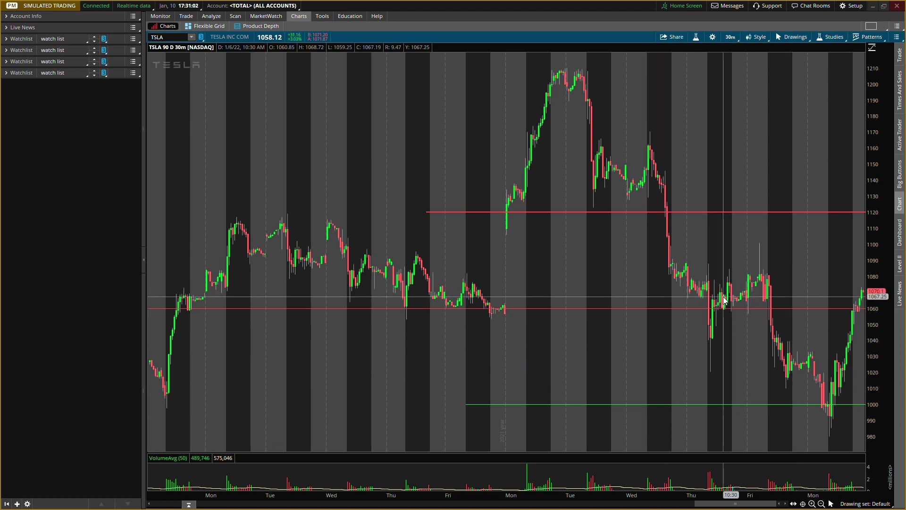
Step: Switch the TSLA chart to the 5-day, 5-minute time frame
click(729, 37)
click(718, 90)
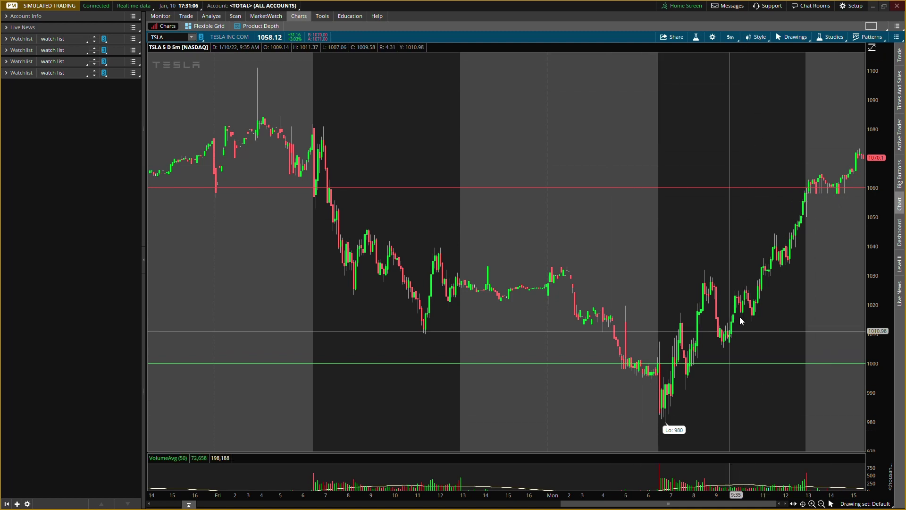
Step: Set the TSLA chart to a 90-day time interval with a 30-minute aggregation period
click(730, 37)
click(733, 51)
click(746, 103)
click(754, 178)
click(784, 123)
click(749, 189)
click(746, 214)
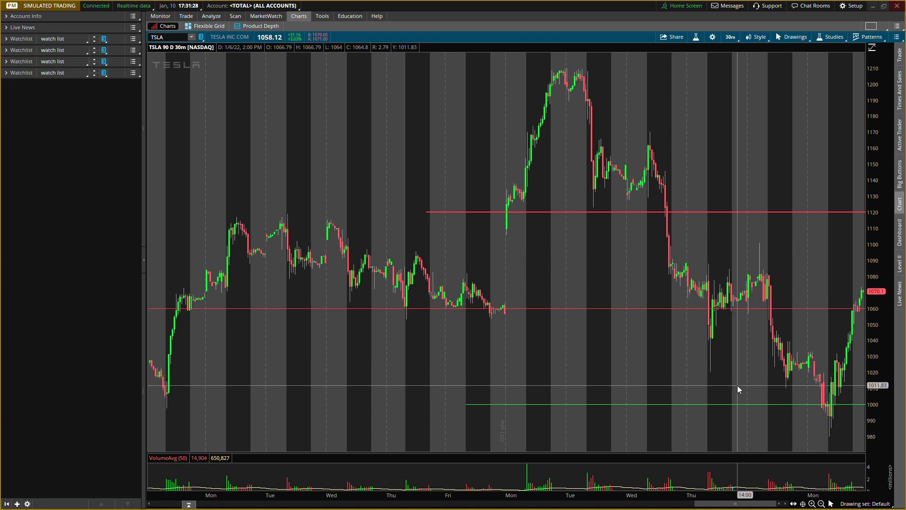
Step: Show the TSLA chart as 5 days of 5-minute candles and zoom in on the January 10 trading session
click(730, 38)
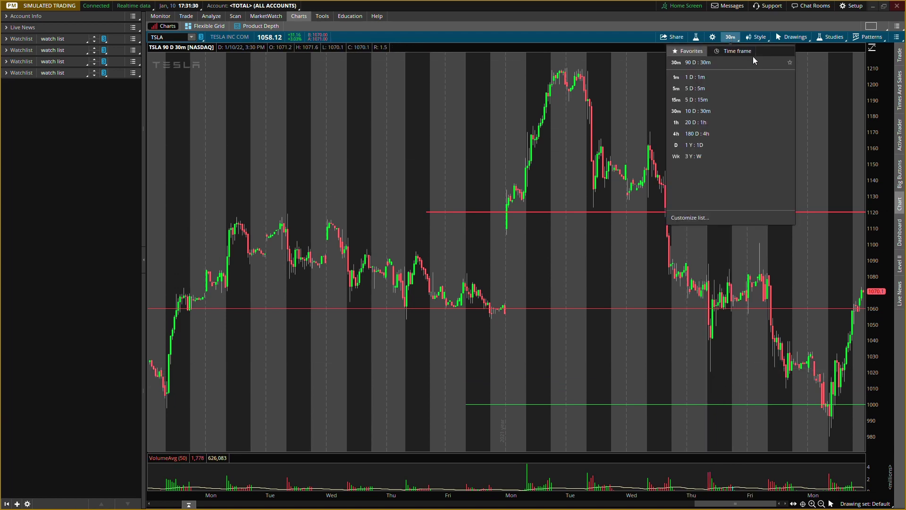
click(715, 90)
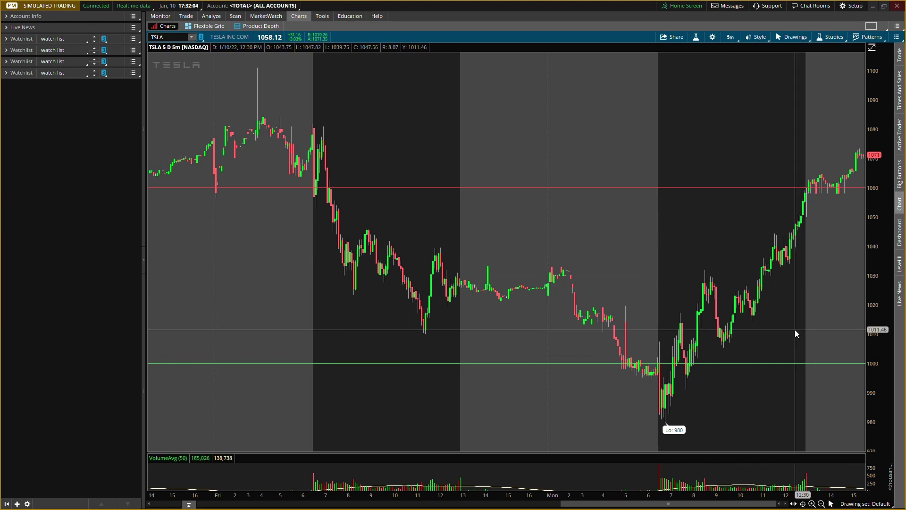
drag(645, 420, 816, 429)
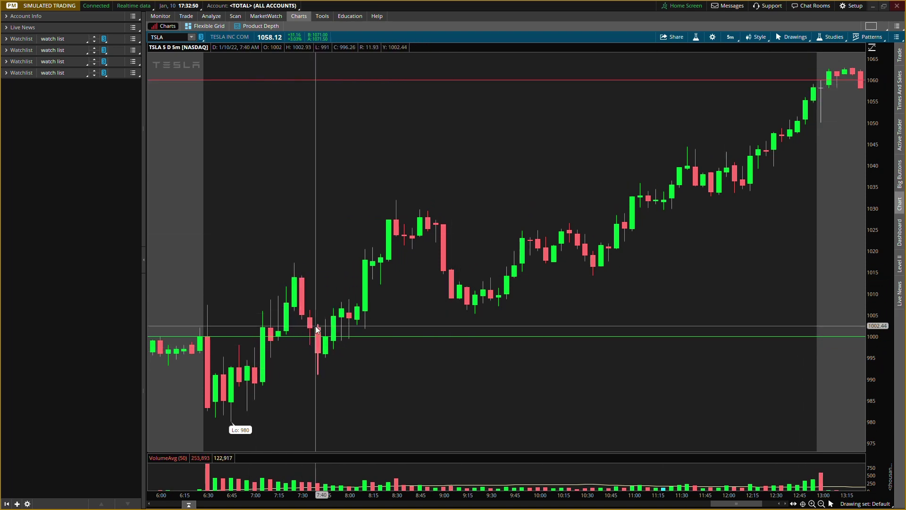
scroll(321, 328, up, 10)
click(821, 503)
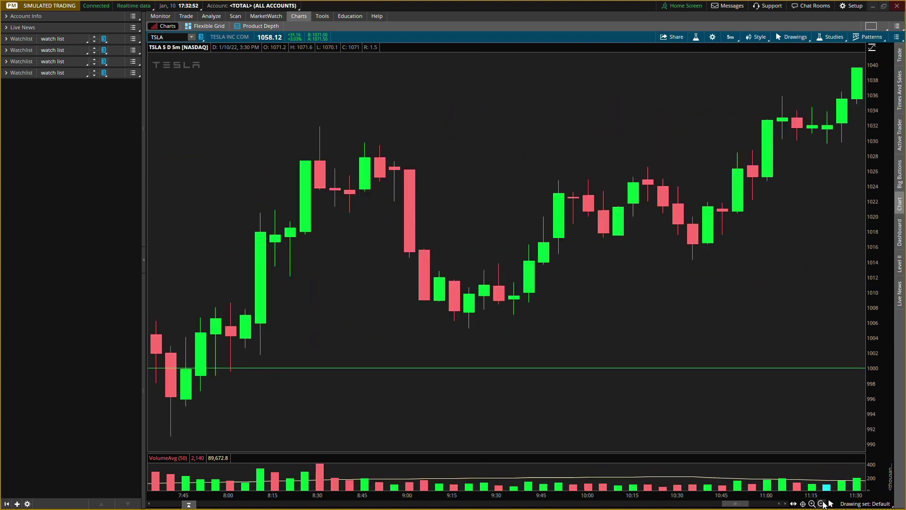
click(821, 503)
click(821, 503)
drag(442, 308, 776, 349)
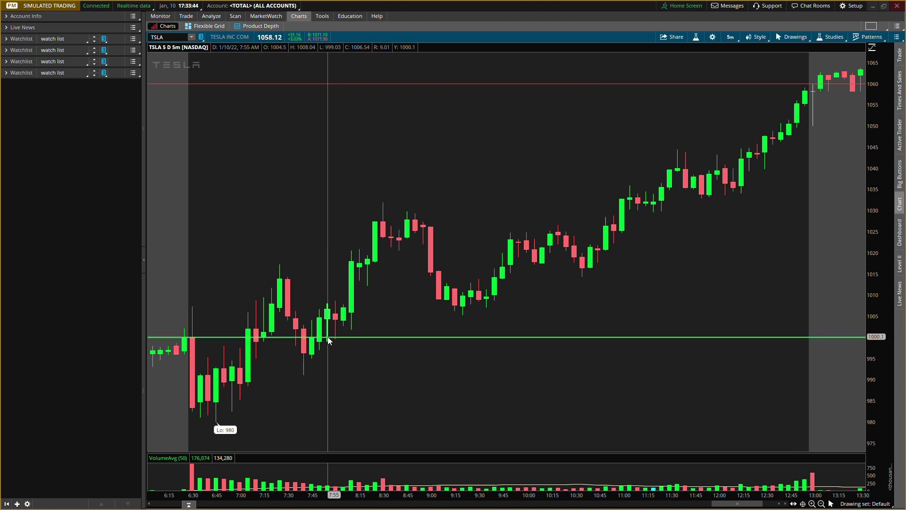
Step: Clear all existing drawings from the TSLA chart
right_click(771, 89)
click(800, 179)
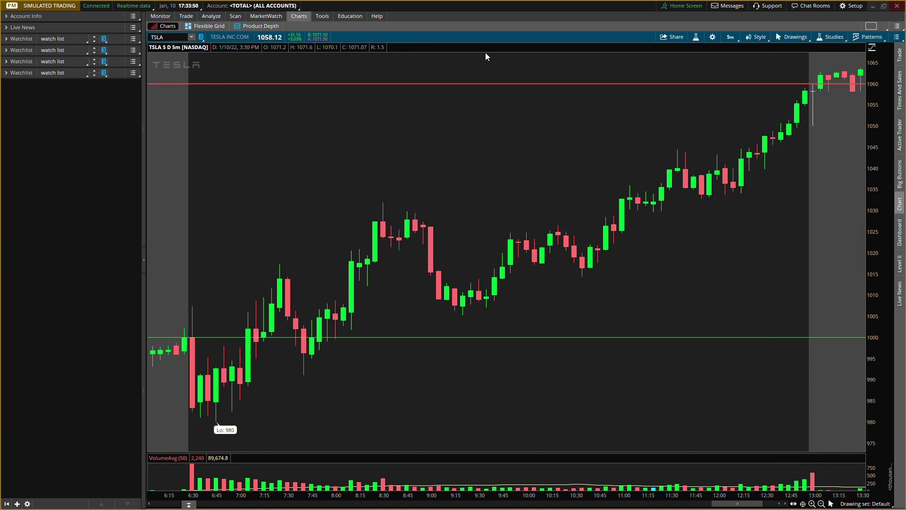
Step: Set the chart to a 90-day interval with 30-minute aggregation and show the most recent weeks of price action
click(730, 37)
click(734, 51)
click(754, 103)
click(758, 146)
click(784, 122)
click(760, 184)
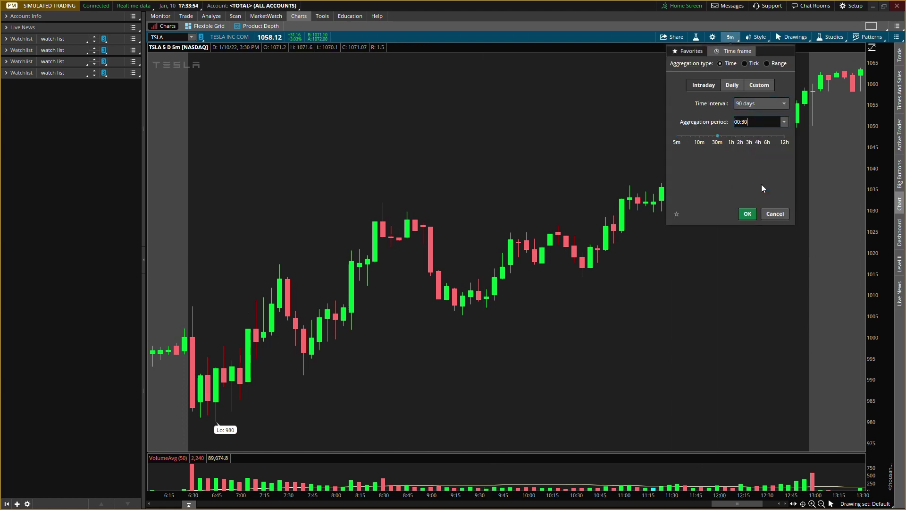
click(747, 214)
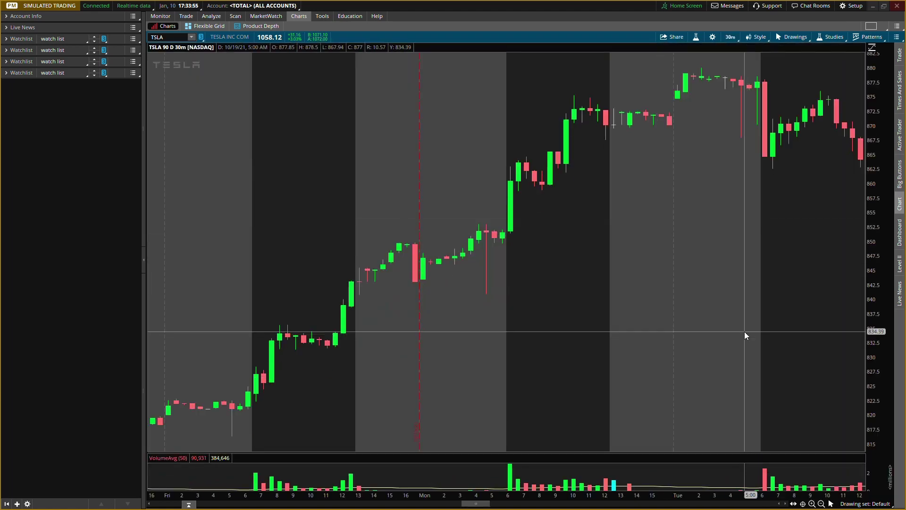
click(822, 504)
drag(442, 503, 699, 503)
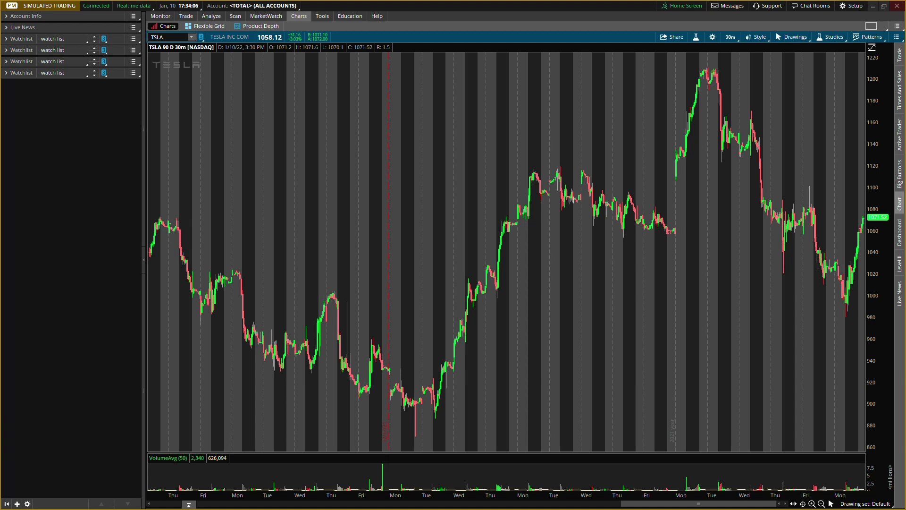
Step: Add a red price level at 1140 as resistance, starting just before the early-January rally
right_click(625, 146)
mouse_move(708, 220)
click(741, 217)
click(624, 144)
right_click(679, 148)
key(Escape)
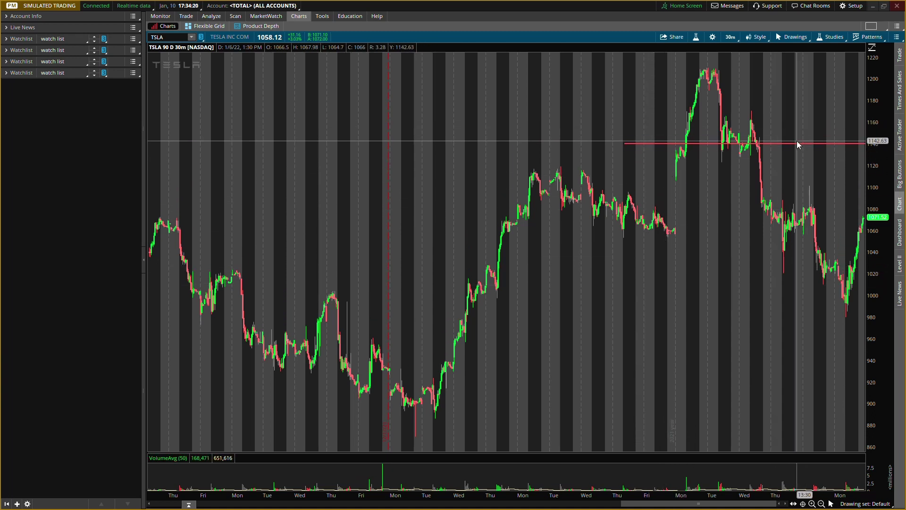
Step: Draw two trendlines forming a peak, one rising through the red 1140 level and one falling back towards it
mouse_move(792, 146)
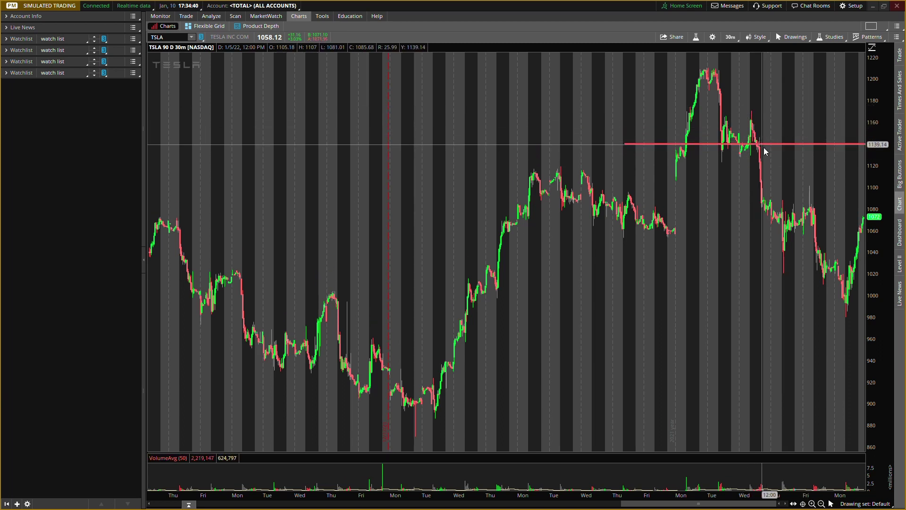
right_click(776, 169)
mouse_move(808, 236)
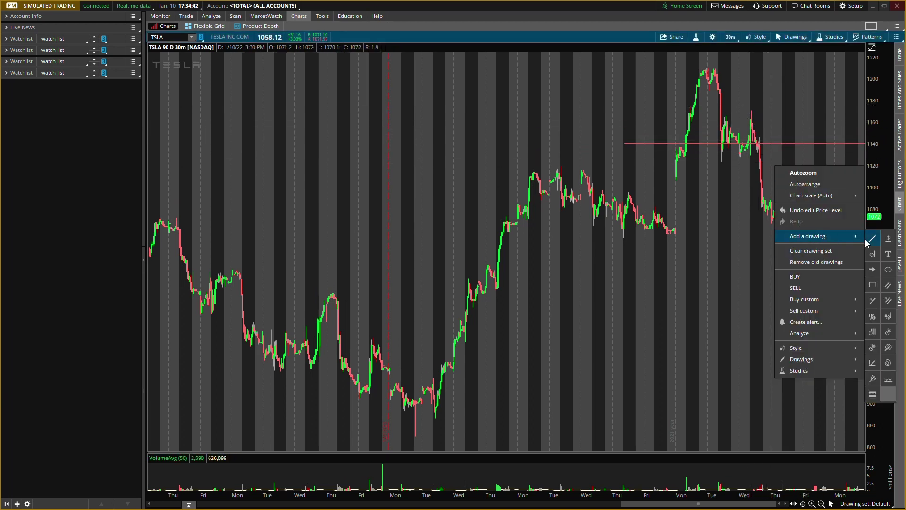
click(871, 239)
click(803, 103)
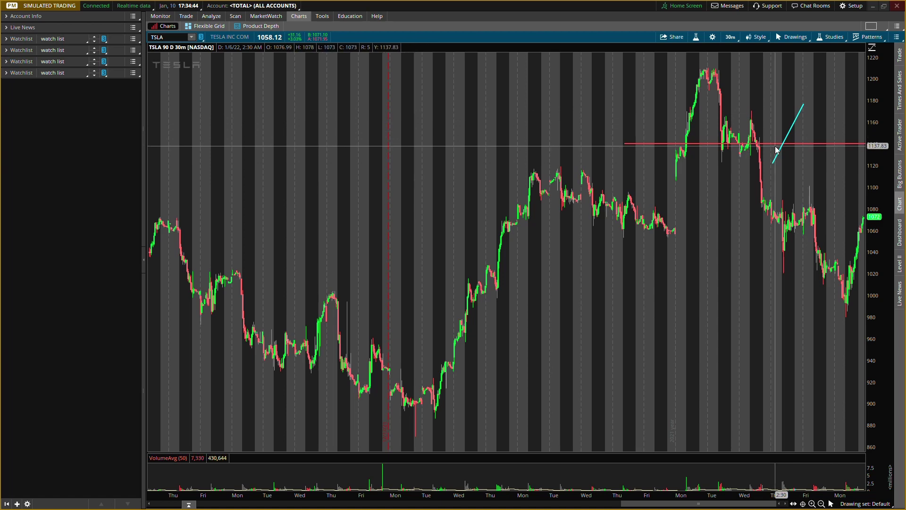
right_click(802, 104)
mouse_move(836, 195)
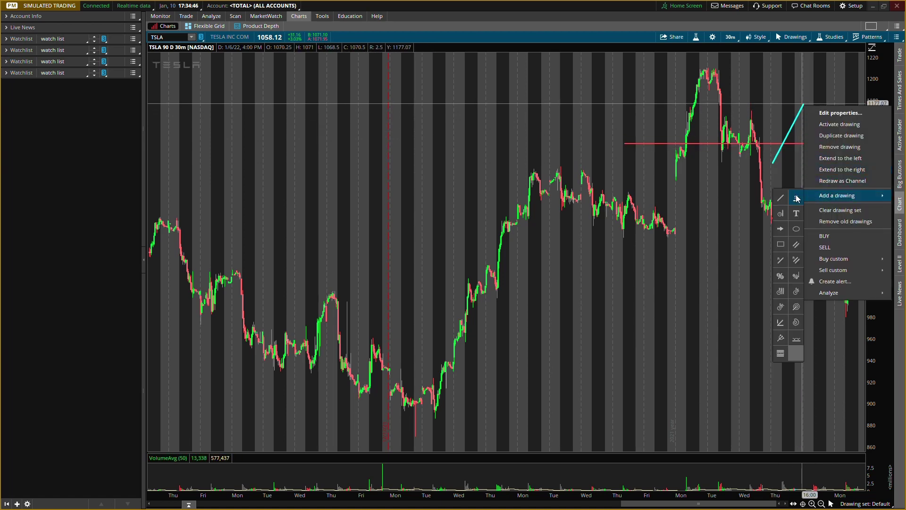
click(784, 208)
click(823, 139)
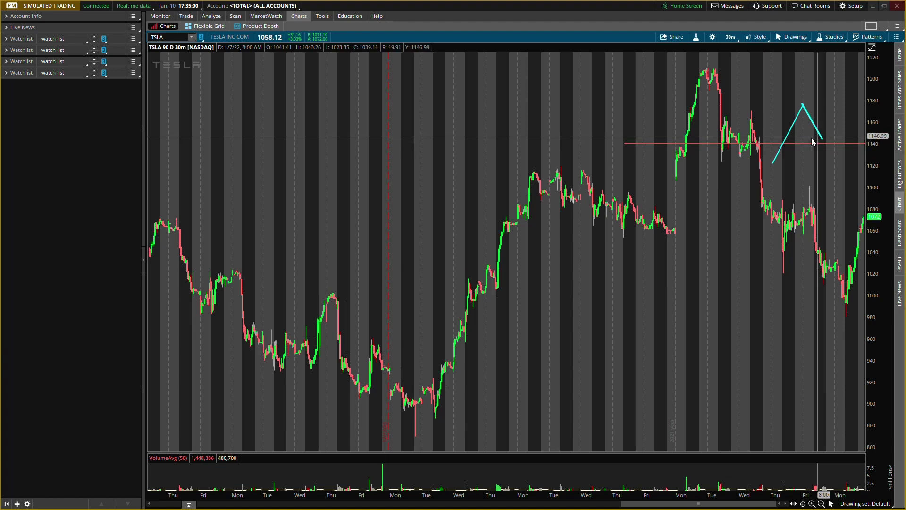
Step: Remove both trendlines around the red 1140 level
right_click(819, 136)
key(Escape)
right_click(790, 130)
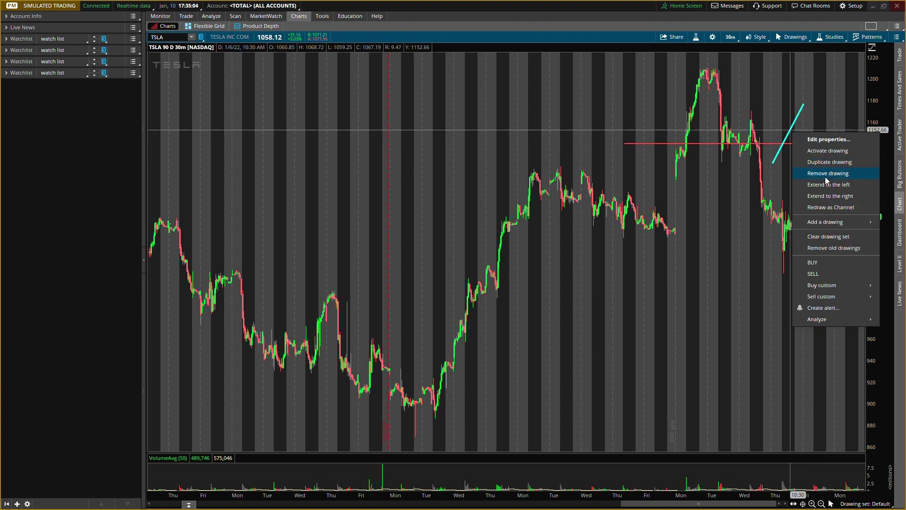
click(827, 173)
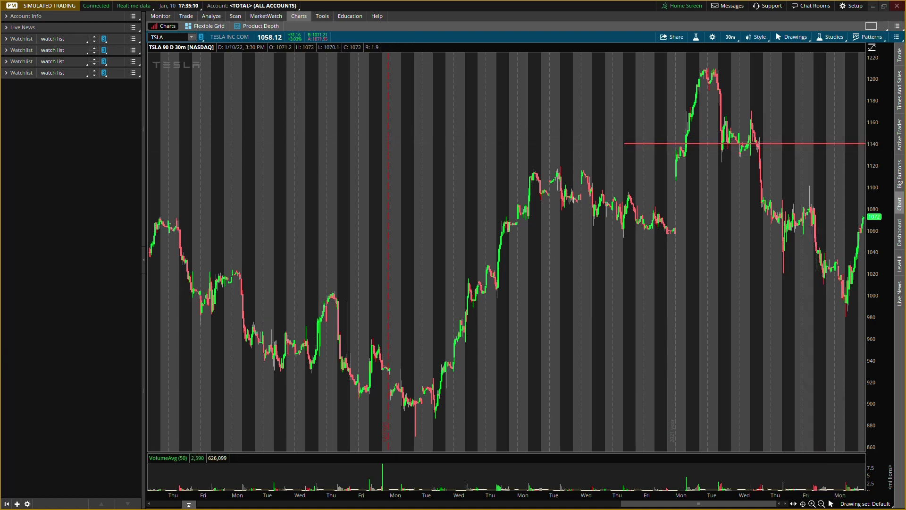
Step: Add a green price level at 1060 as support, beneath the early-January peak
right_click(711, 204)
mouse_move(765, 276)
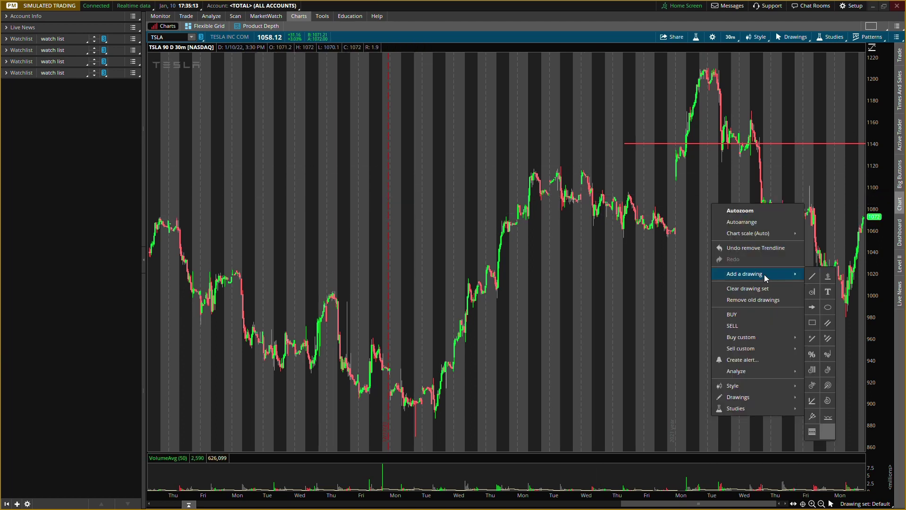
click(827, 276)
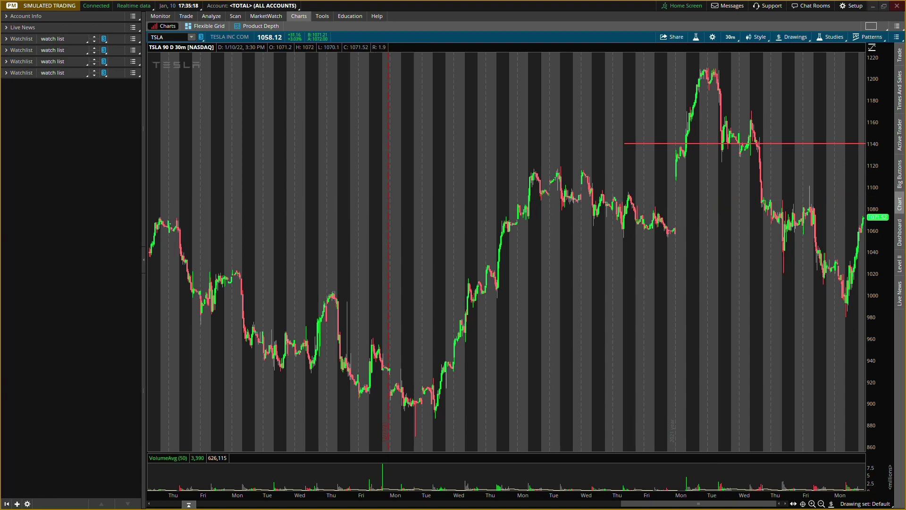
click(738, 231)
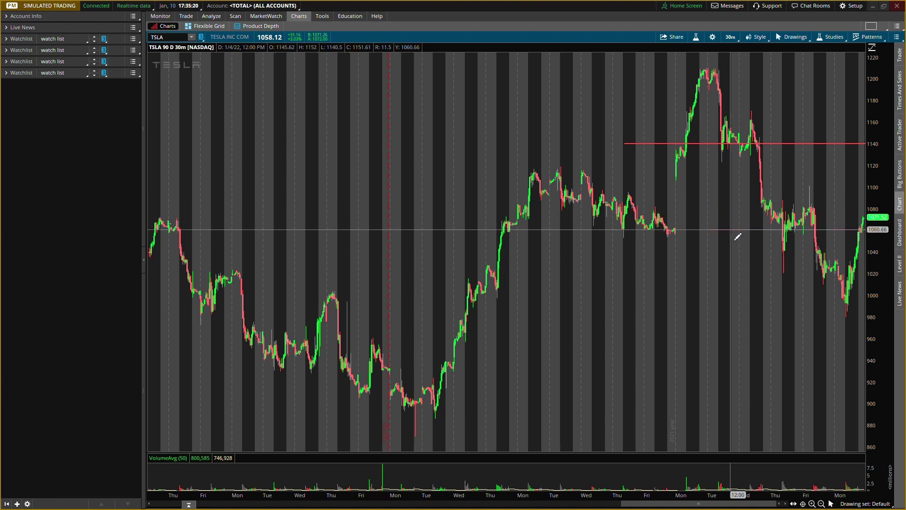
right_click(757, 231)
click(438, 262)
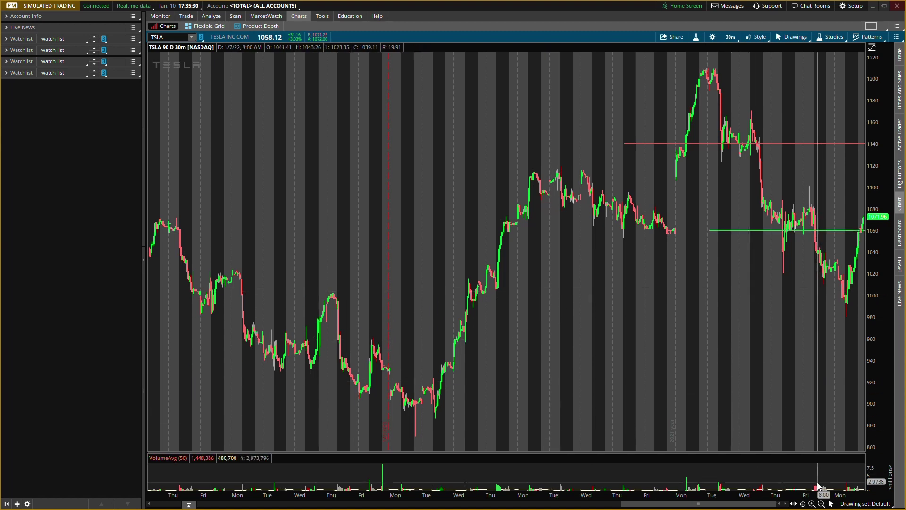
click(812, 504)
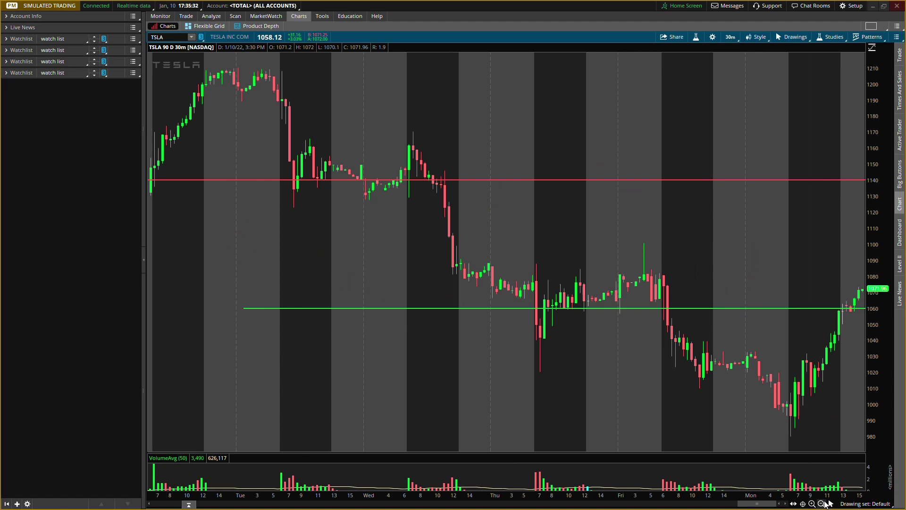
click(821, 504)
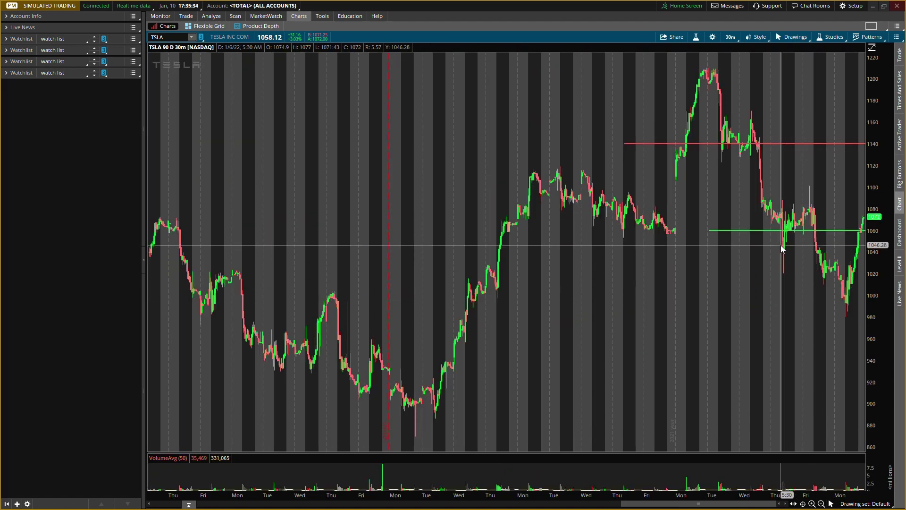
right_click(832, 244)
click(821, 201)
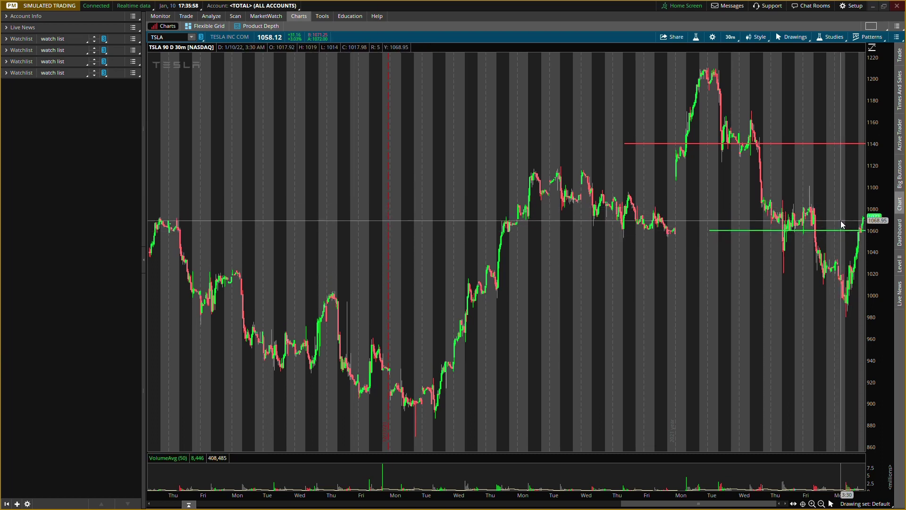
Step: Switch to the 5-day, 5-minute time frame and zoom in on the January 10 session below the green level
click(730, 37)
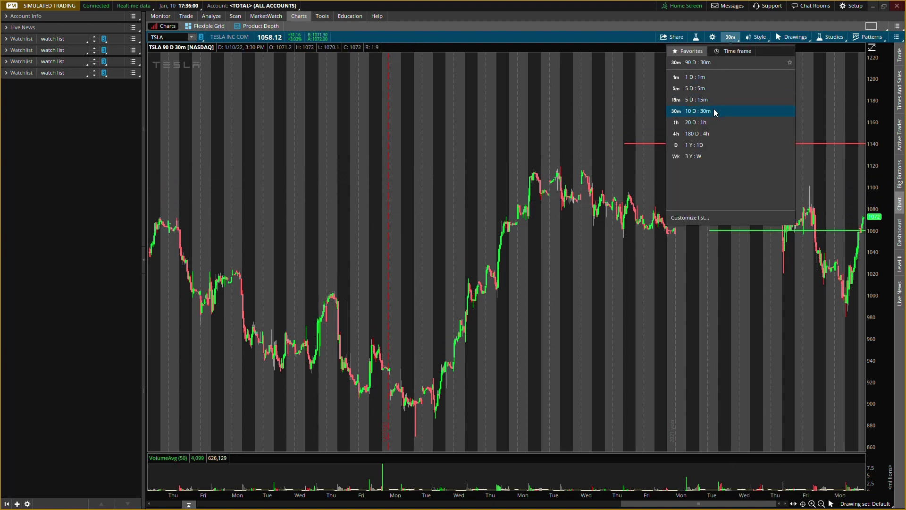
click(712, 89)
drag(746, 365, 842, 387)
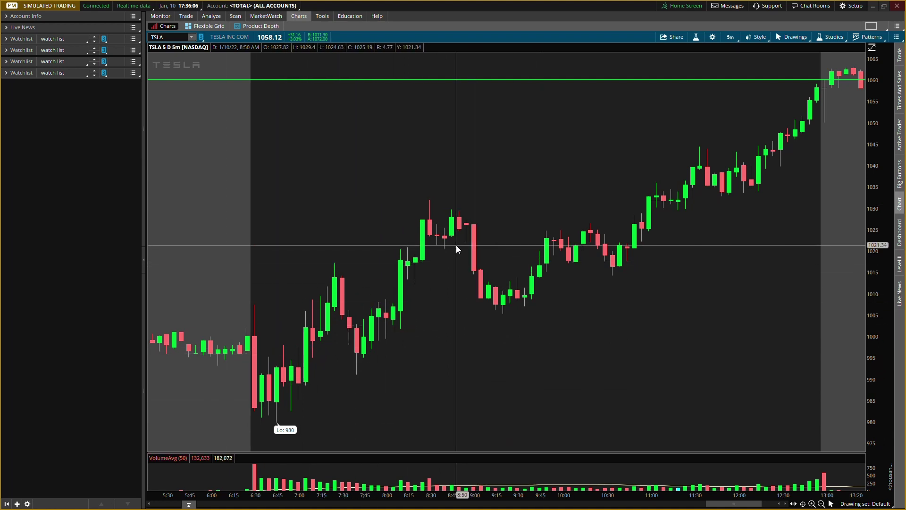
Step: Return the chart to a 90-day interval with a 30-minute aggregation period
click(730, 37)
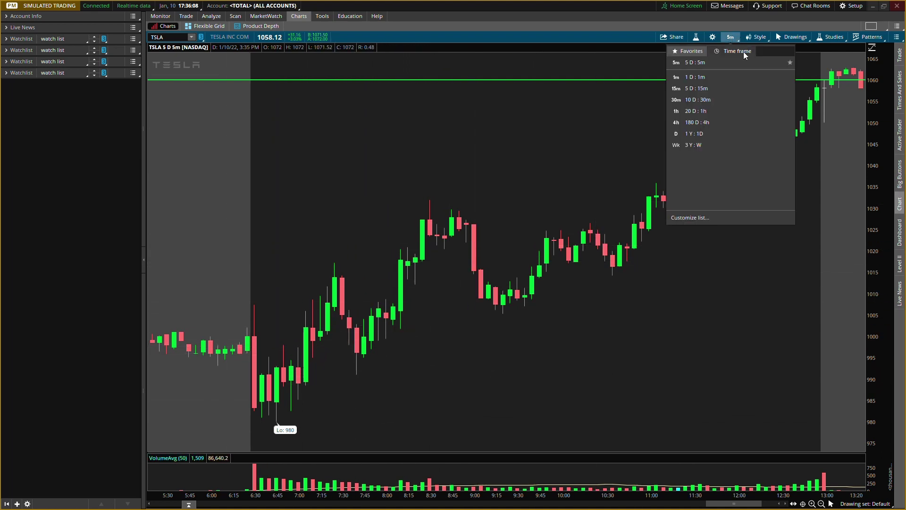
click(743, 51)
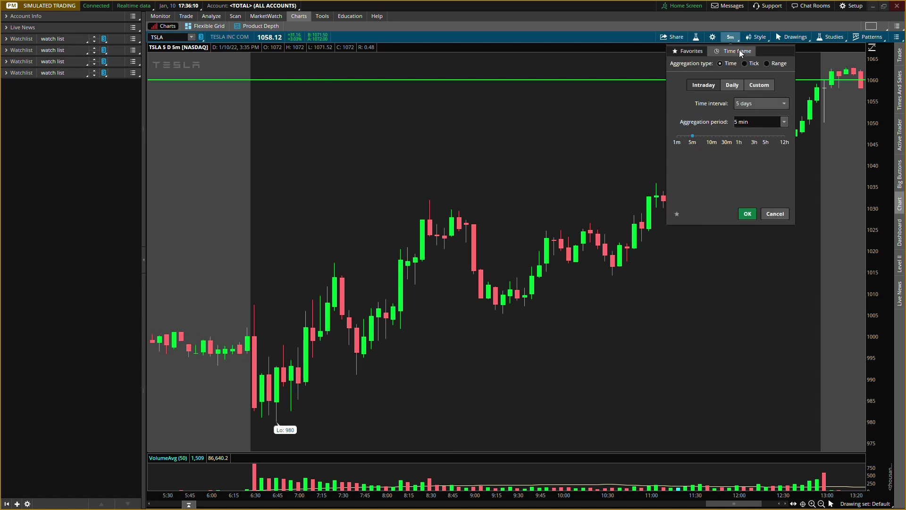
click(753, 104)
click(750, 176)
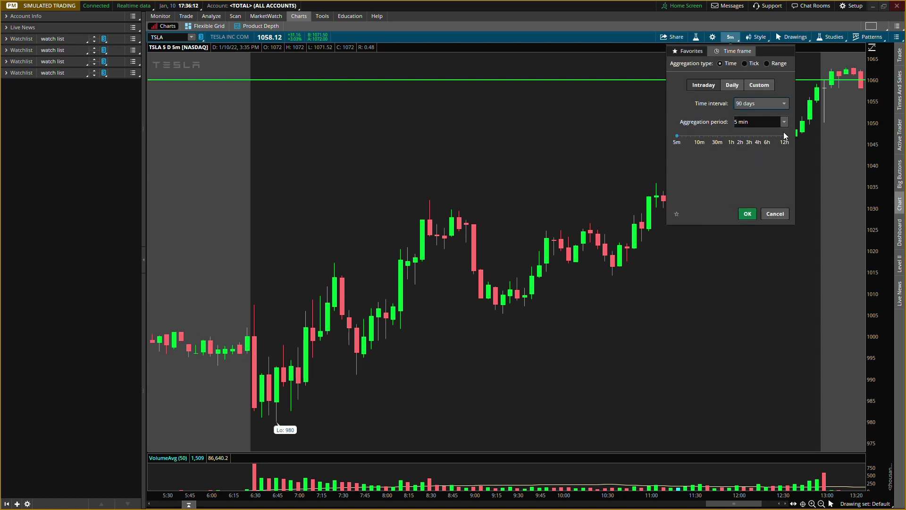
click(749, 214)
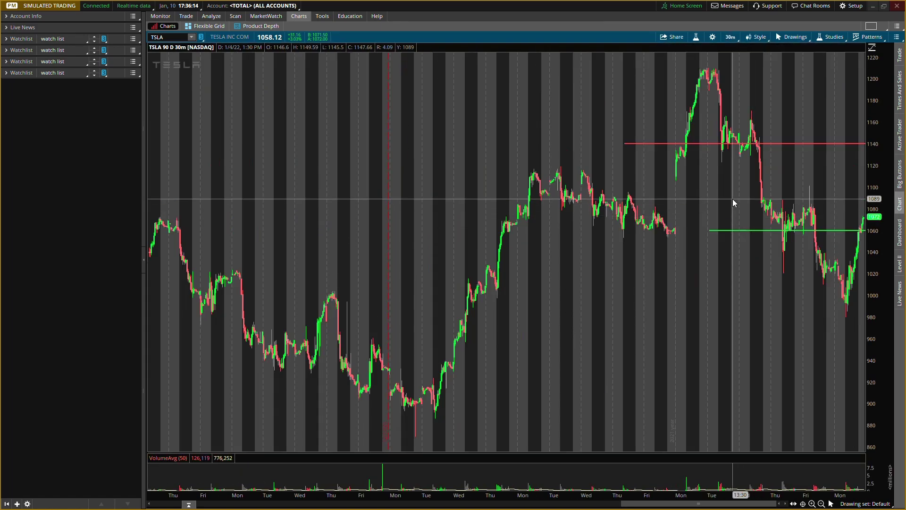